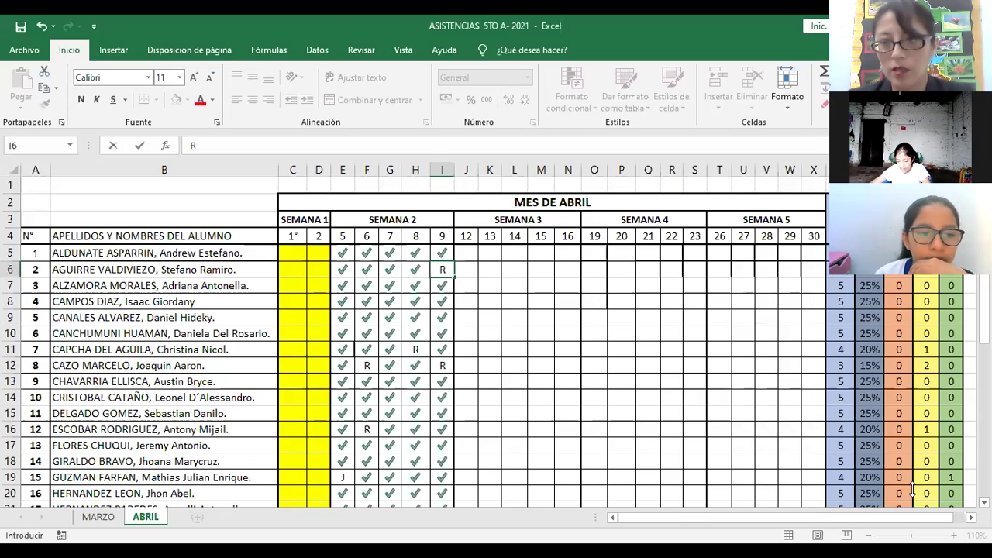
# Mark students 1 and 2 present on April 12 by entering 1 in cells J5 and J6
pyautogui.click(470, 255)
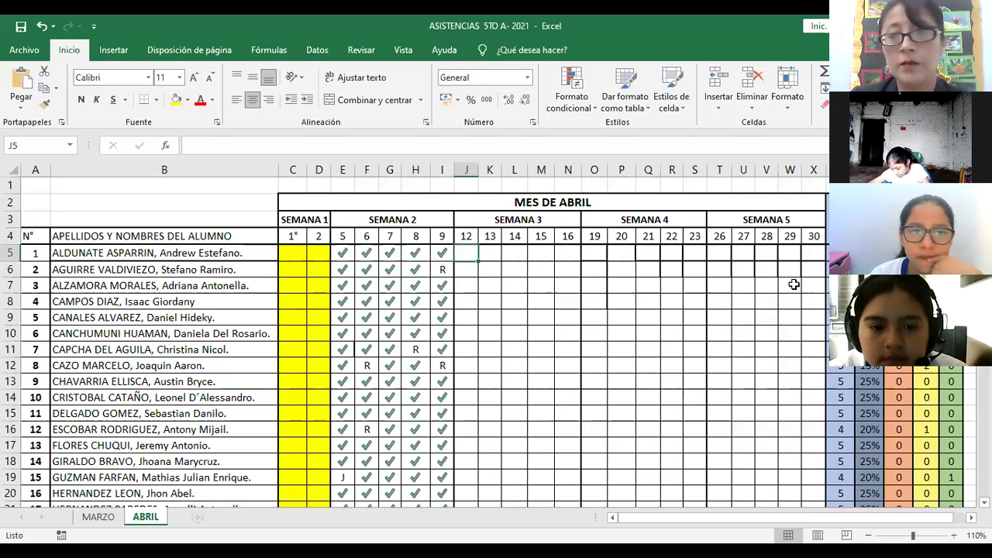
pyautogui.write('P')
pyautogui.press('Return')
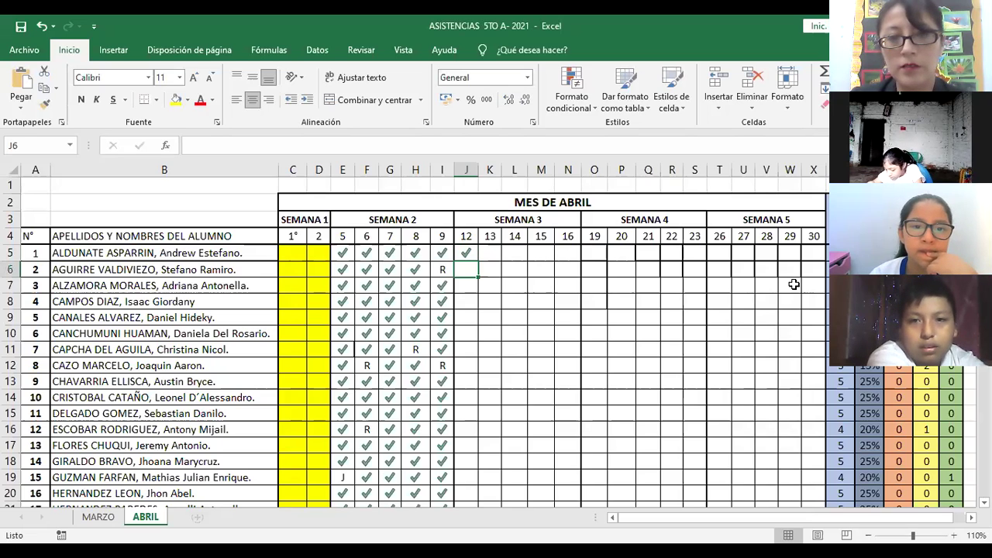
pyautogui.write('P')
pyautogui.press('Return')
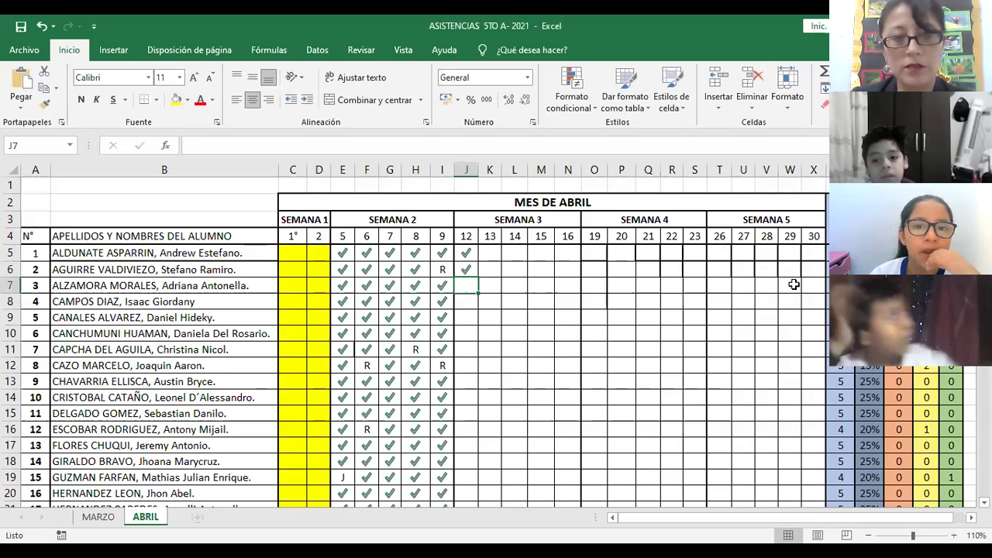
# Record attendance for students 4 and 3 on April 12 by entering 1 in J8 and J7
pyautogui.press('Return')
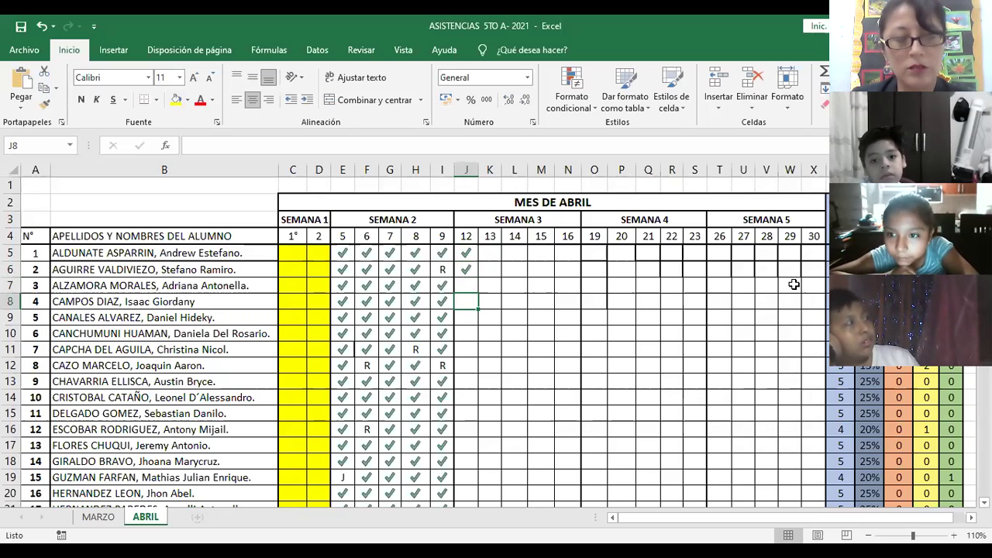
pyautogui.write('1')
pyautogui.press('Up')
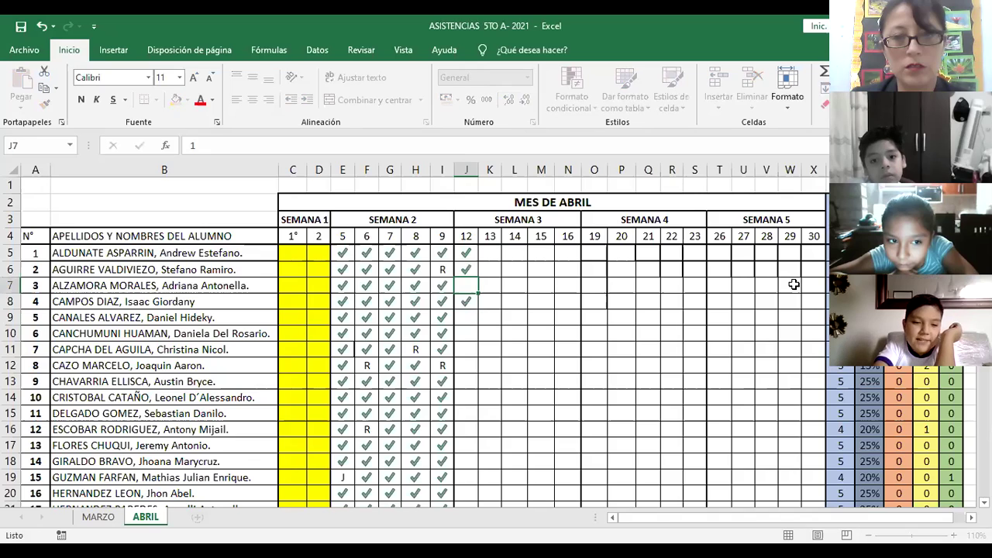
pyautogui.write('1')
pyautogui.press('Return')
pyautogui.press('Down')
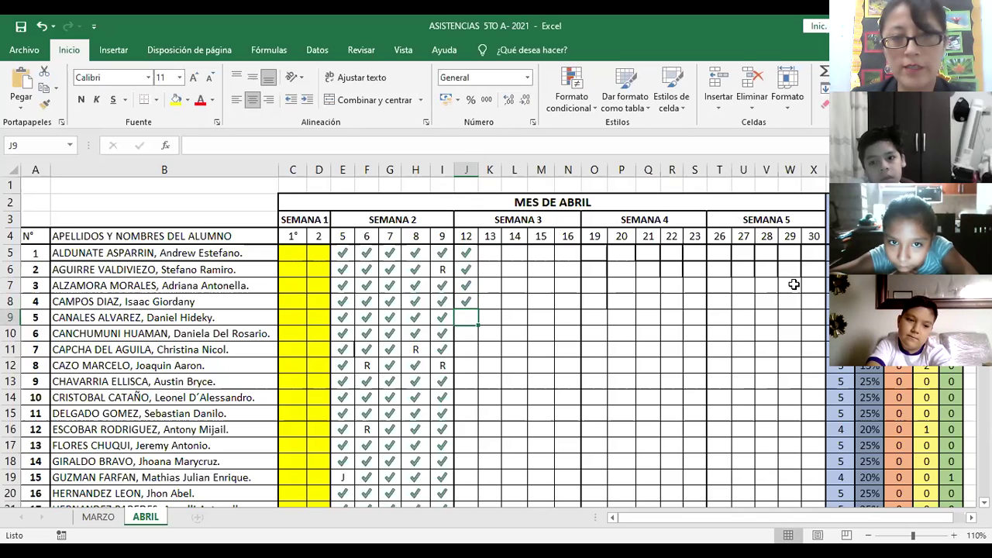
# Leave student 5's April 12 cell blank and enter 1 for students 6 to 8 in J10:J12
pyautogui.press('Down')
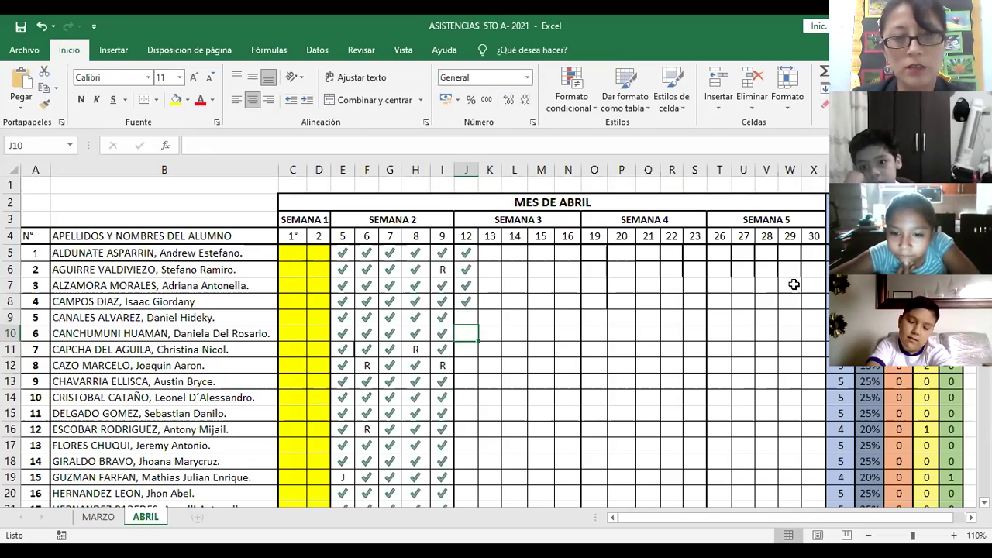
pyautogui.write('P')
pyautogui.press('Return')
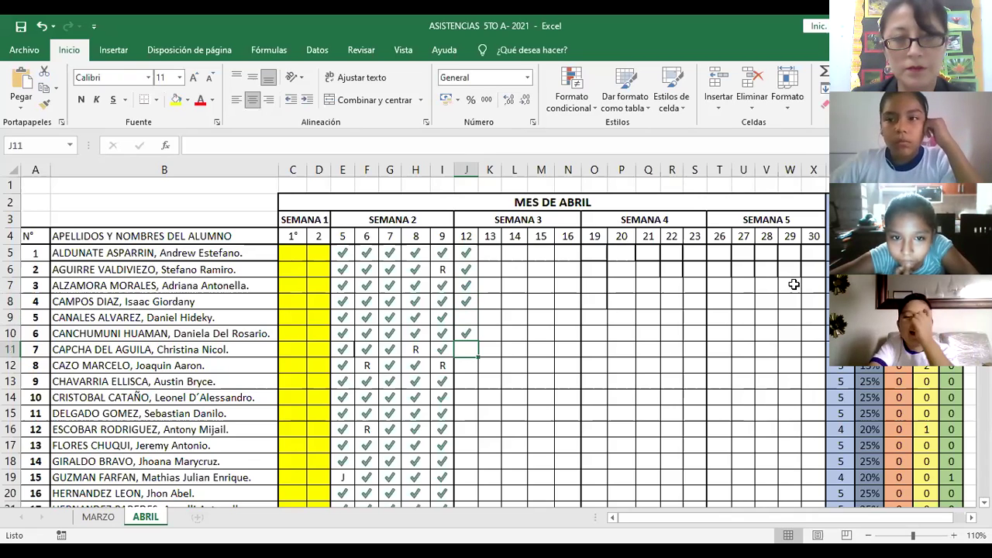
pyautogui.write('P')
pyautogui.press('Return')
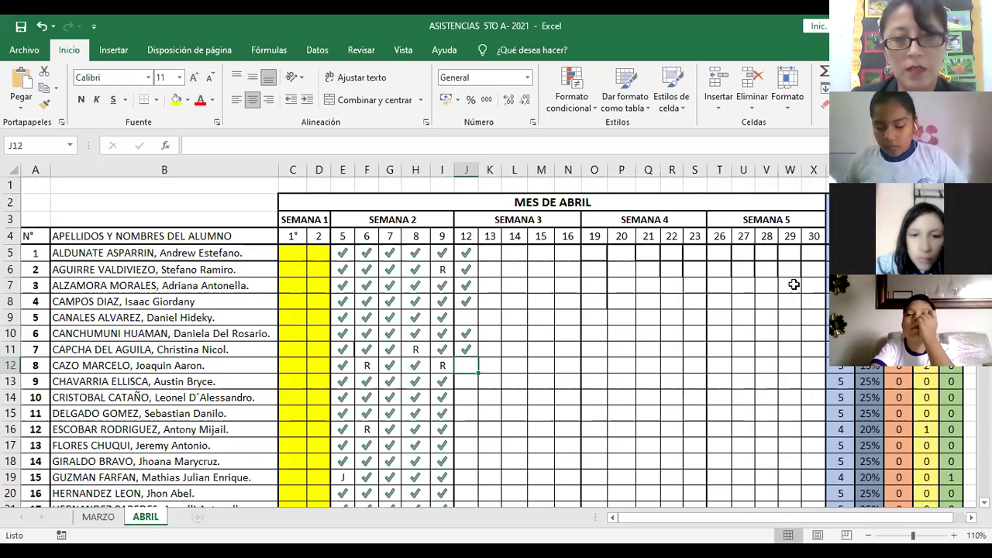
pyautogui.write('P')
pyautogui.press('Return')
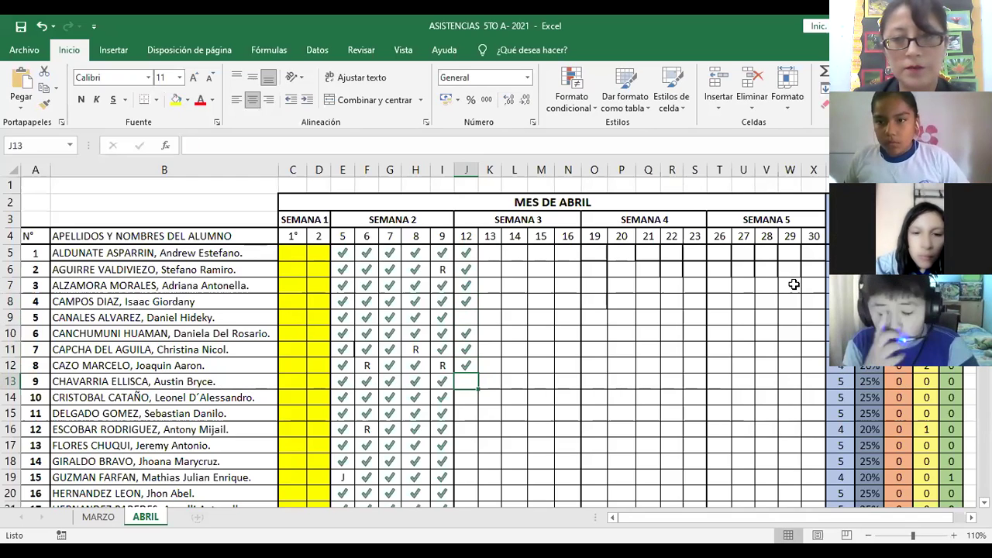
# Mark students 9 to 11 present on April 12 by entering 1 in J13:J15
pyautogui.write('1')
pyautogui.press('Return')
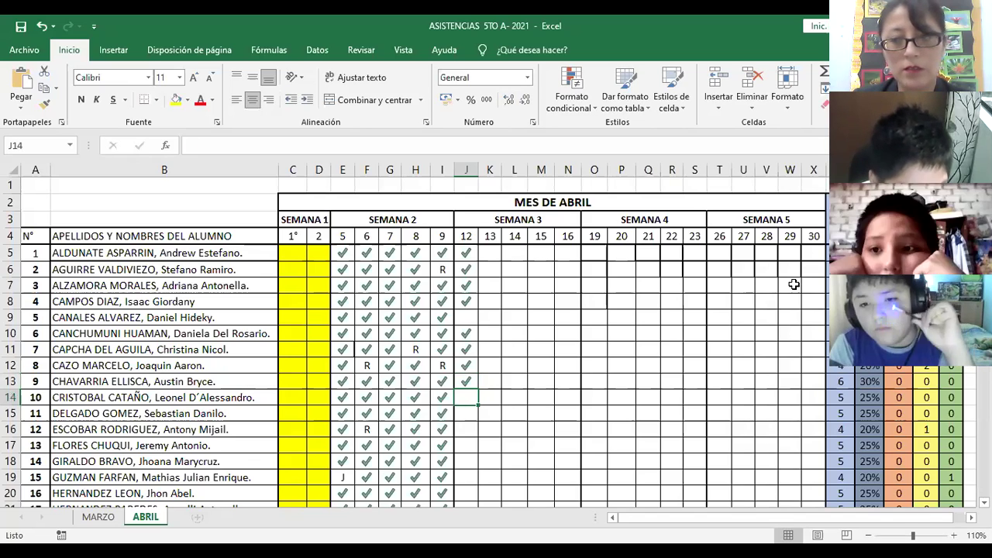
pyautogui.write('1')
pyautogui.press('Return')
pyautogui.press('Escape')
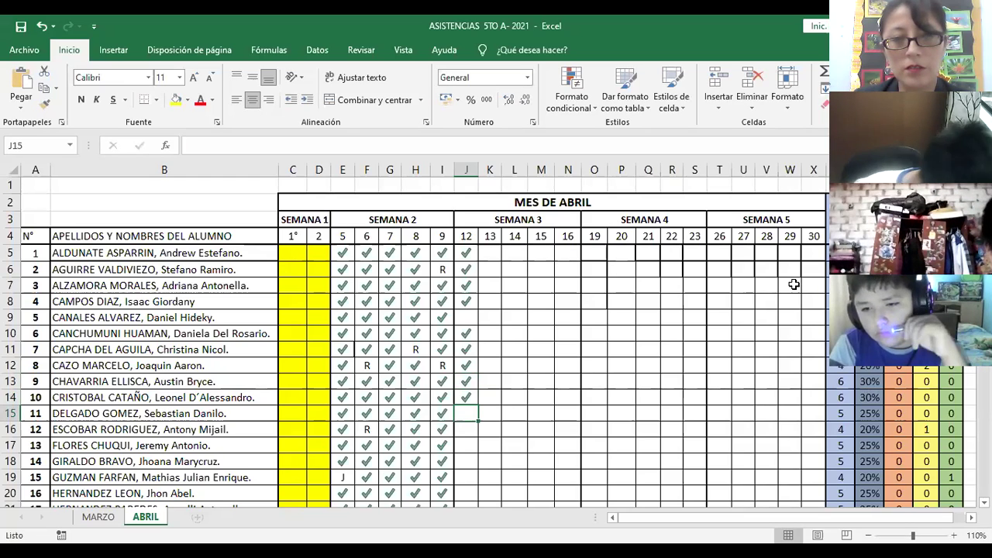
pyautogui.write('1')
pyautogui.press('Return')
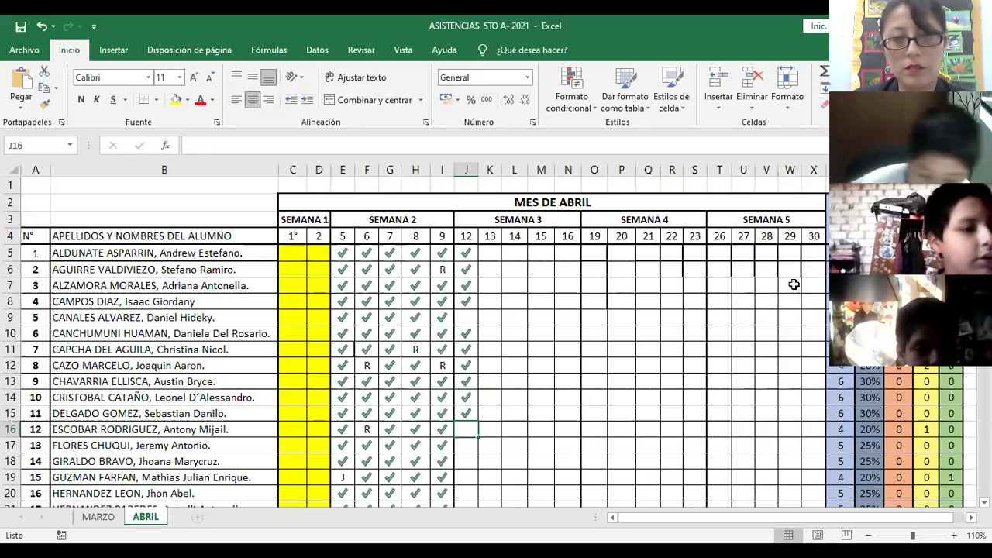
# Mark students 12 to 14 present on April 12 by entering 1 in J16:J18
pyautogui.write('1')
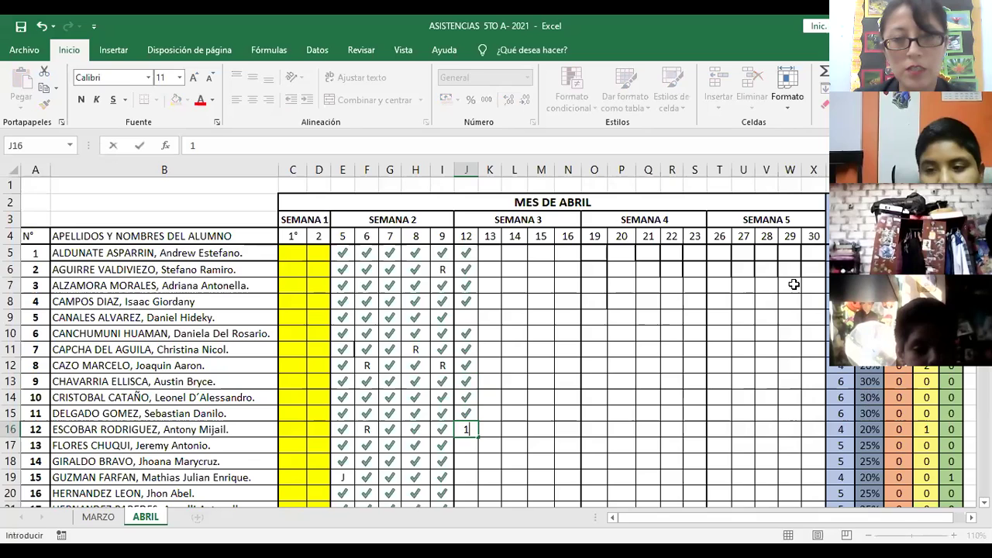
pyautogui.press('Return')
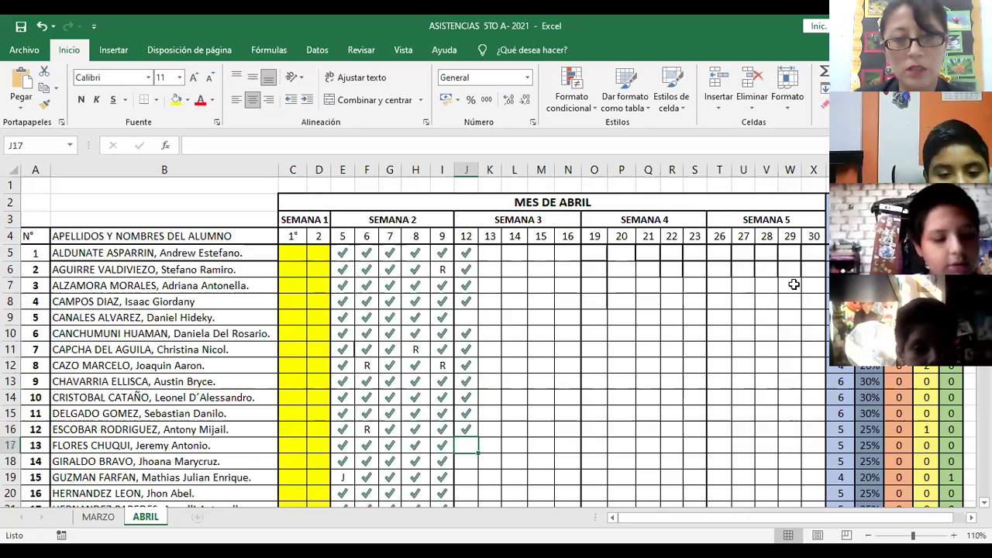
pyautogui.write('1')
pyautogui.press('Return')
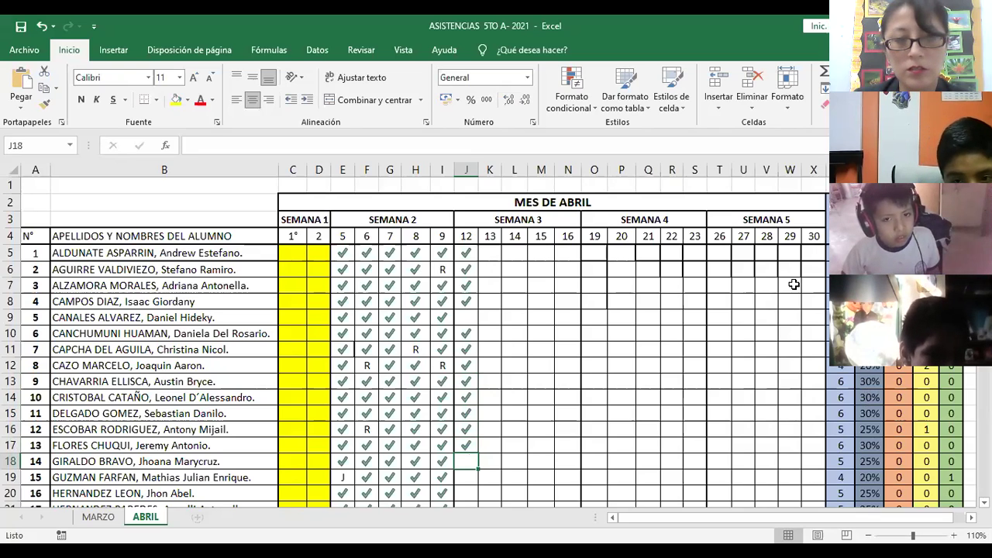
pyautogui.write('1')
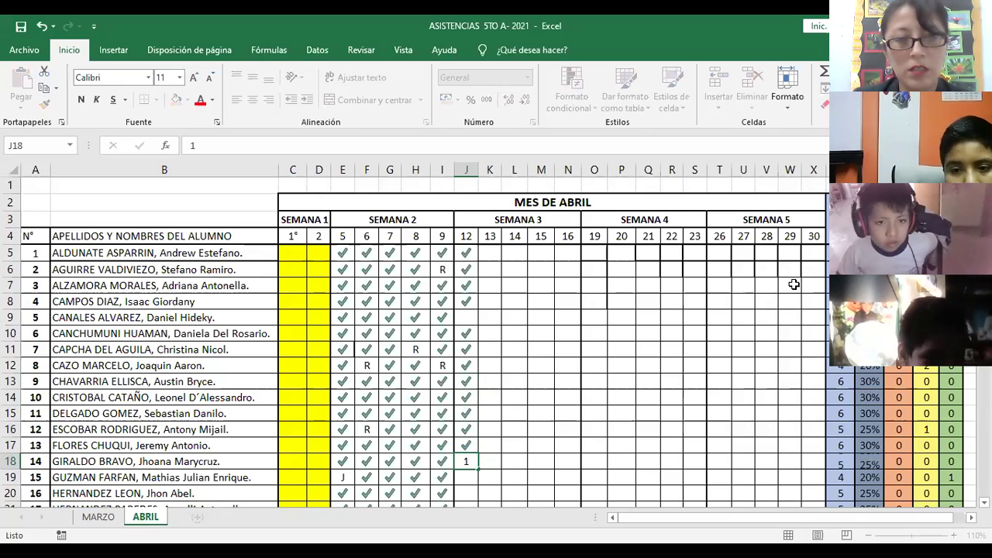
pyautogui.press('Return')
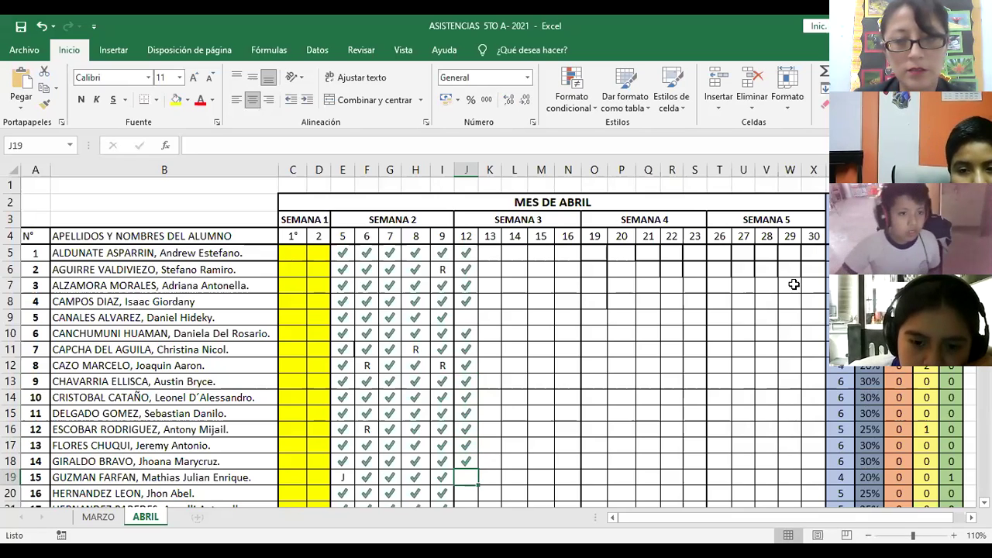
# Mark students 15 to 17 present on April 12 by entering 1 in J19:J21
pyautogui.write('1')
pyautogui.press('Return')
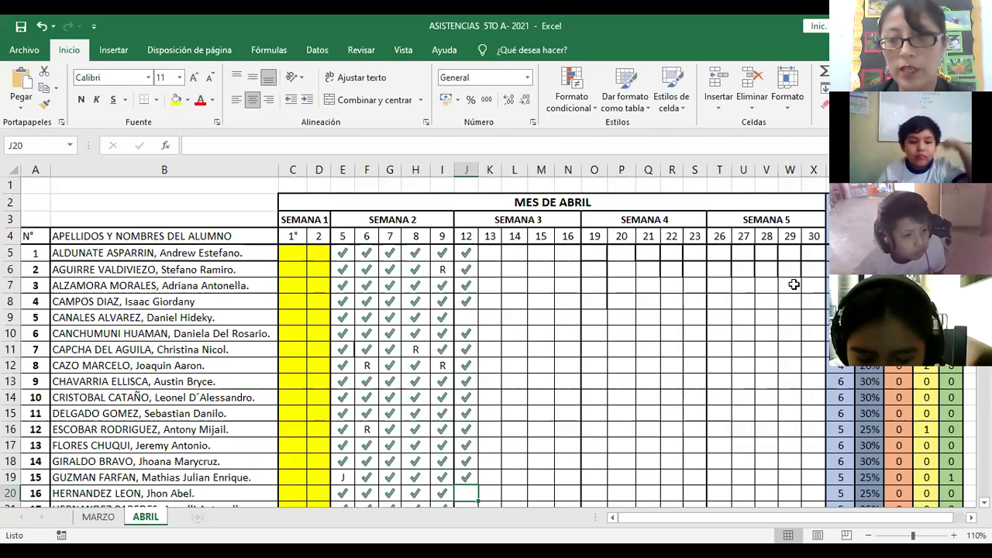
pyautogui.write('1')
pyautogui.press('Return')
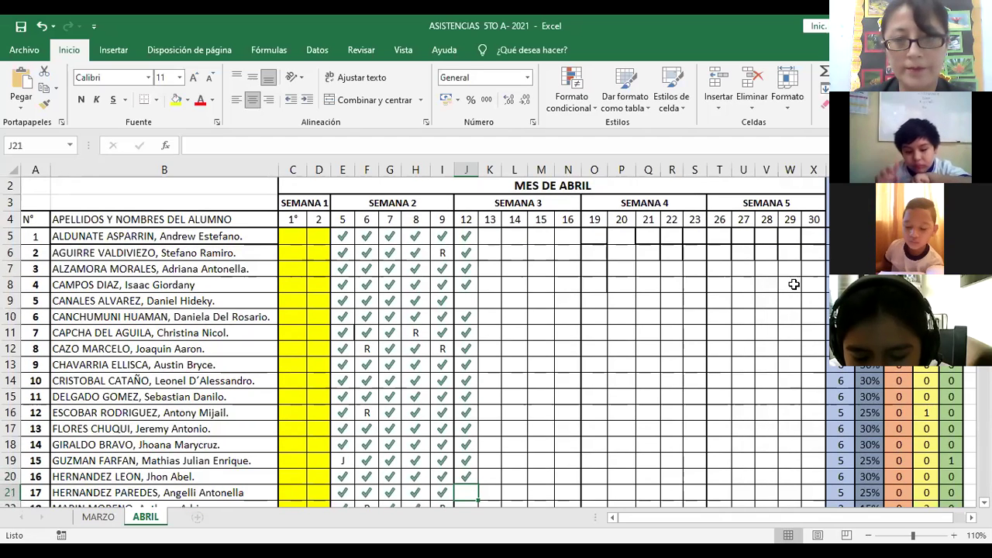
pyautogui.write('1')
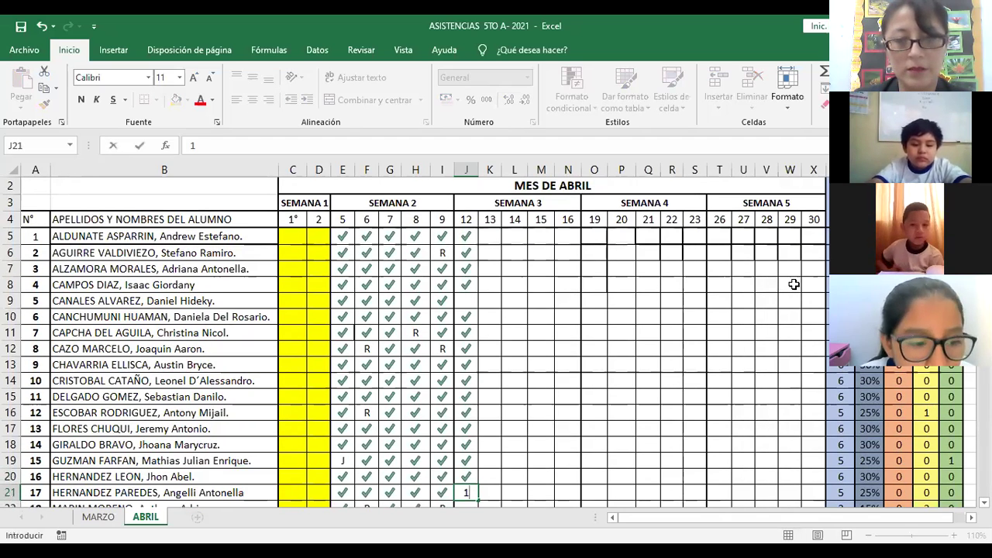
pyautogui.press('Return')
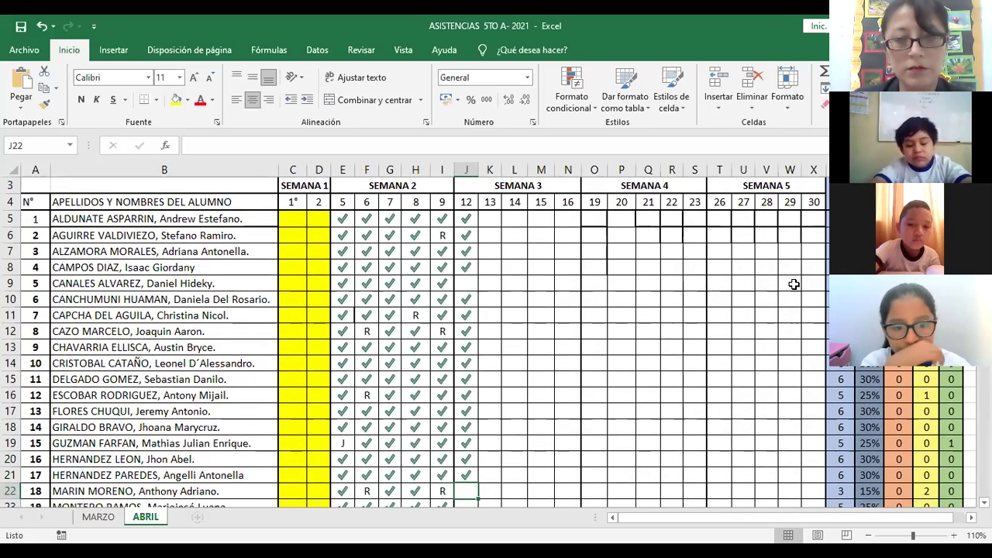
# Mark students 18 to 20 present on April 12 by entering 1 in J22:J24
pyautogui.write('1')
pyautogui.press('Return')
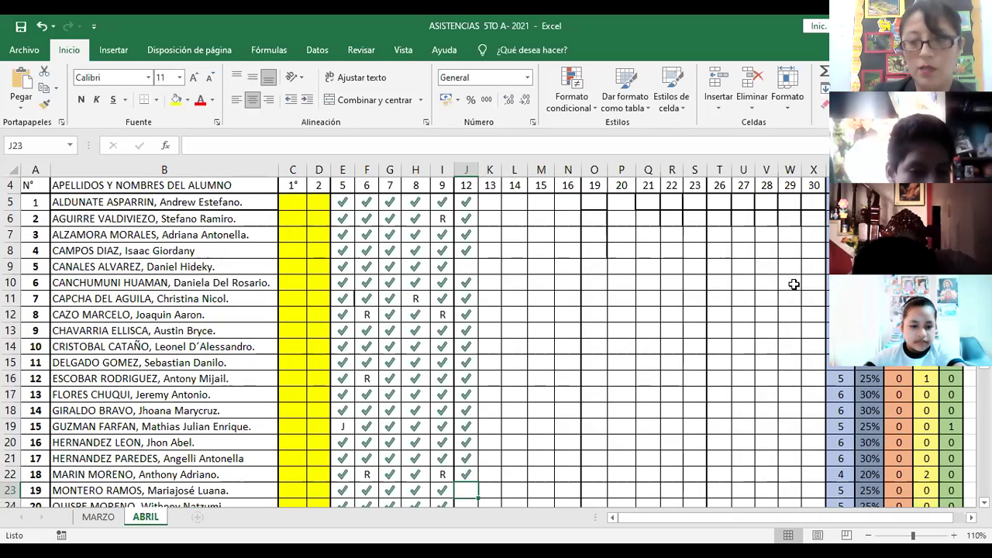
pyautogui.scroll(-1, 793, 284)
pyautogui.write('1')
pyautogui.press('Return')
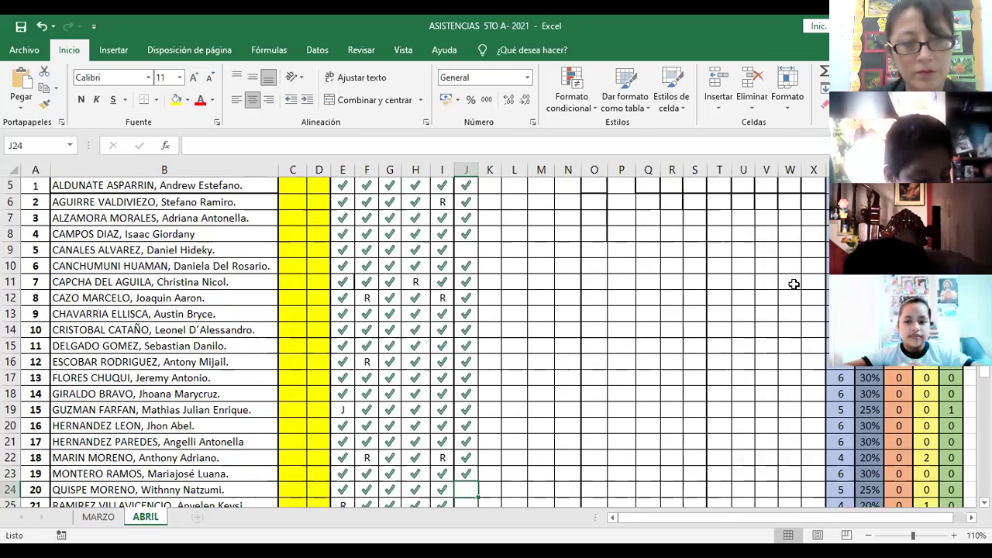
pyautogui.write('1')
pyautogui.press('Return')
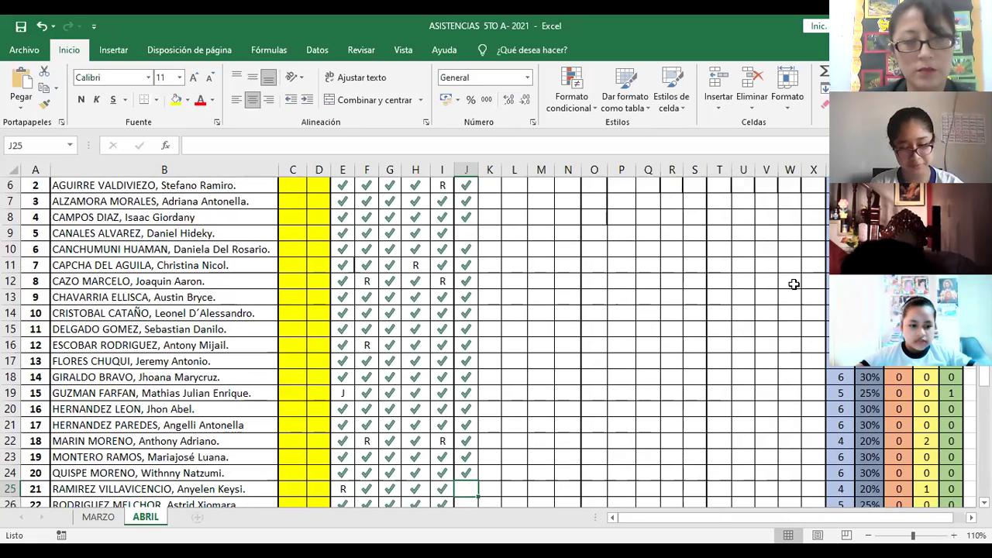
# Mark students 21 to 23 present on April 12 by entering 1 in J25:J27
pyautogui.write('1')
pyautogui.press('Return')
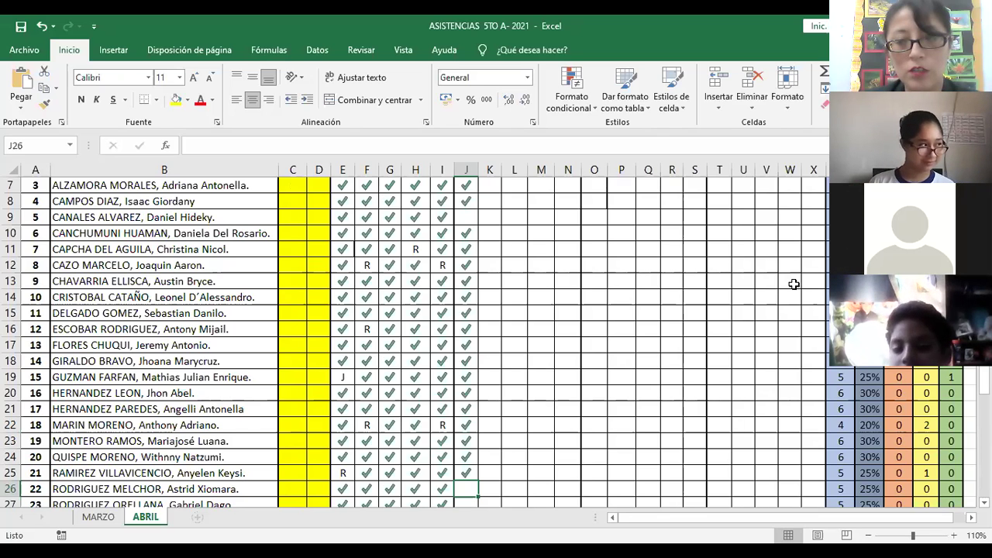
pyautogui.press('Down')
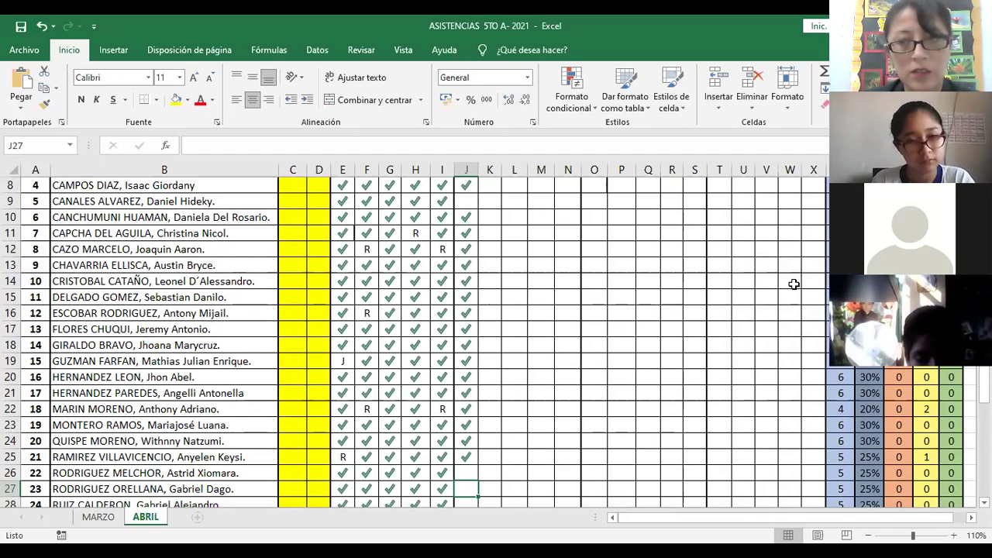
pyautogui.write('P')
pyautogui.press('Return')
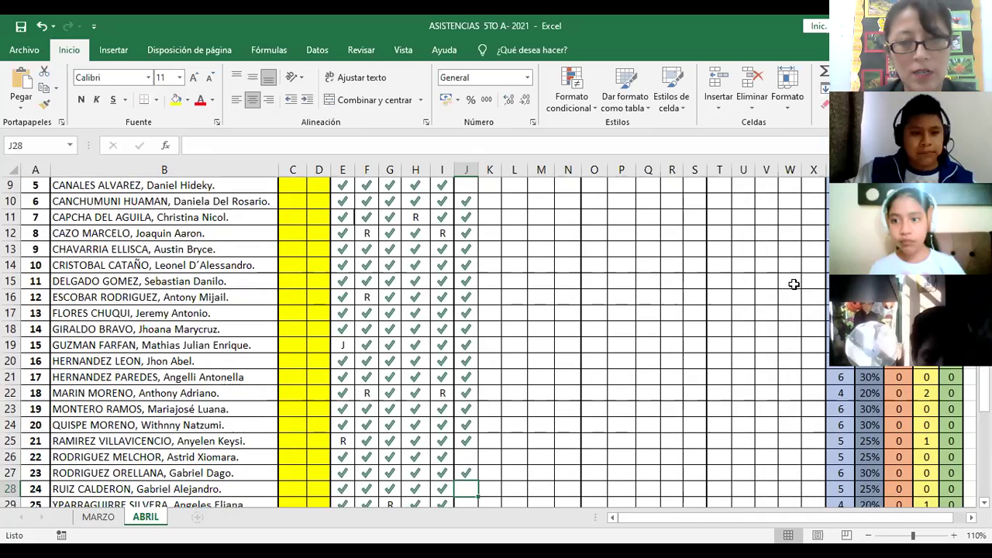
pyautogui.press('Up')
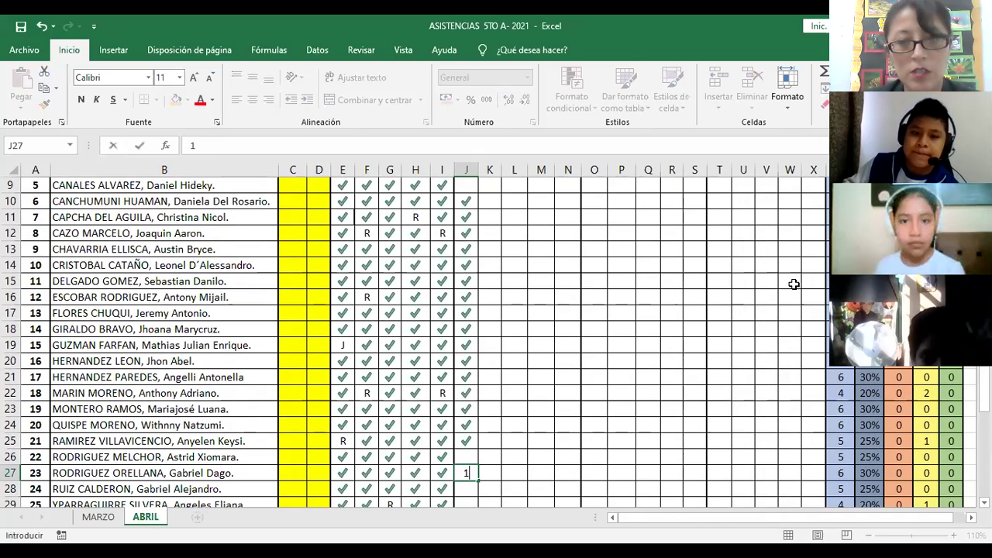
pyautogui.press('Up')
pyautogui.write('P')
pyautogui.press('Return')
pyautogui.press('Return')
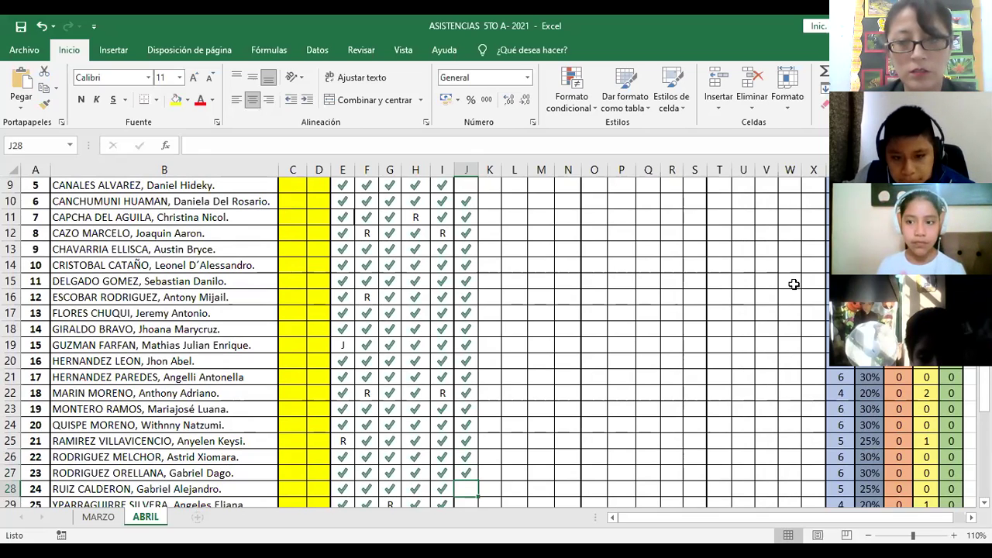
# Mark students 24 to 27 present on April 12 by entering 1 in J28:J31
pyautogui.write('P')
pyautogui.press('Return')
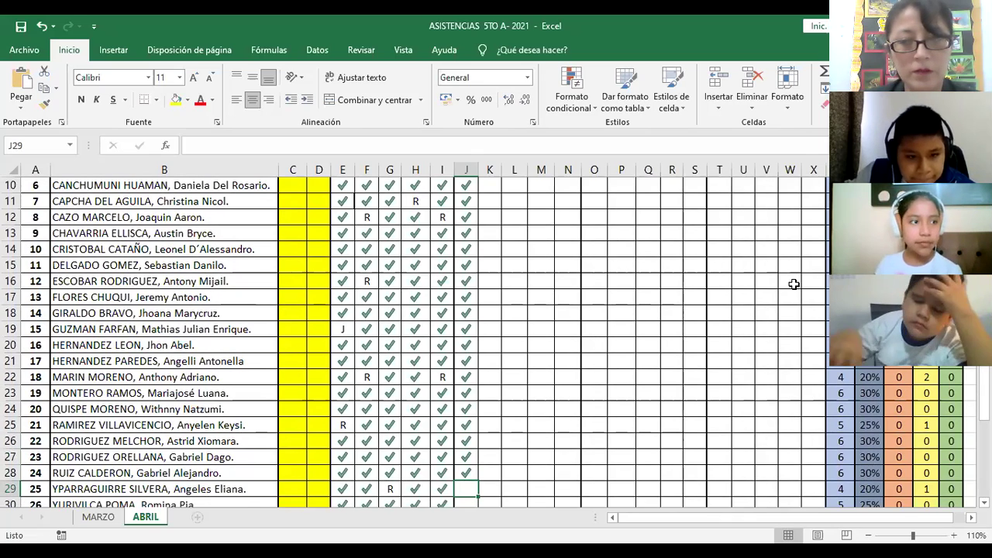
pyautogui.write('P')
pyautogui.press('Return')
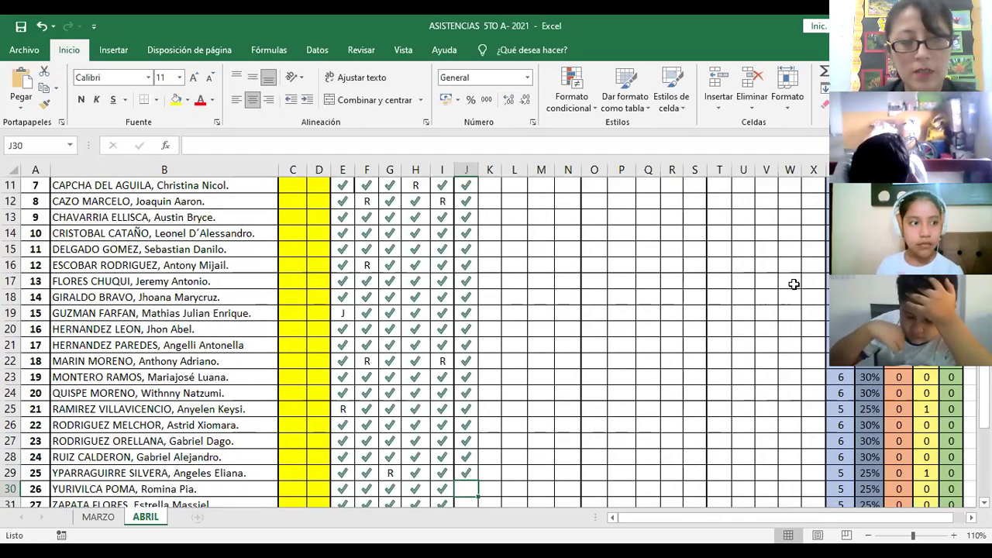
pyautogui.write('P')
pyautogui.press('Return')
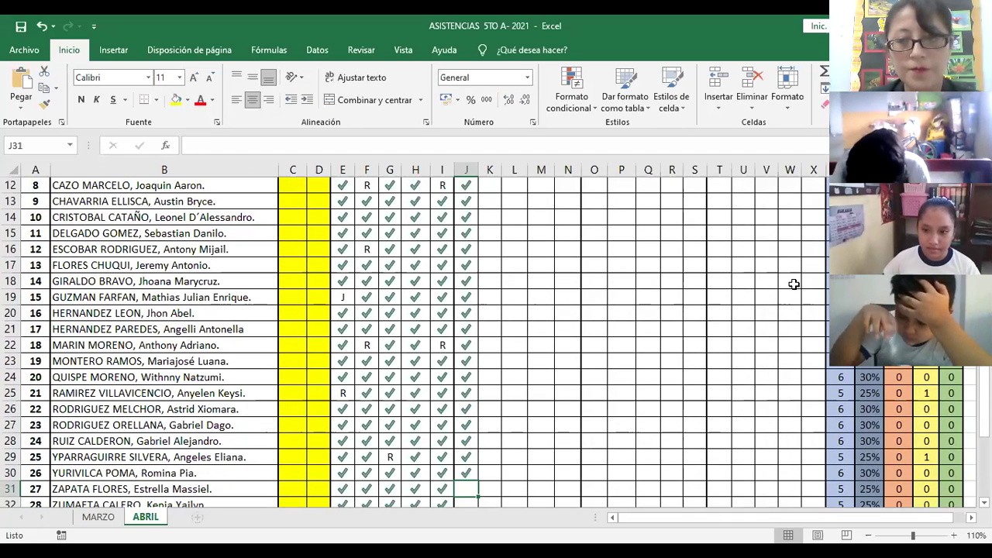
pyautogui.write('P')
pyautogui.press('Return')
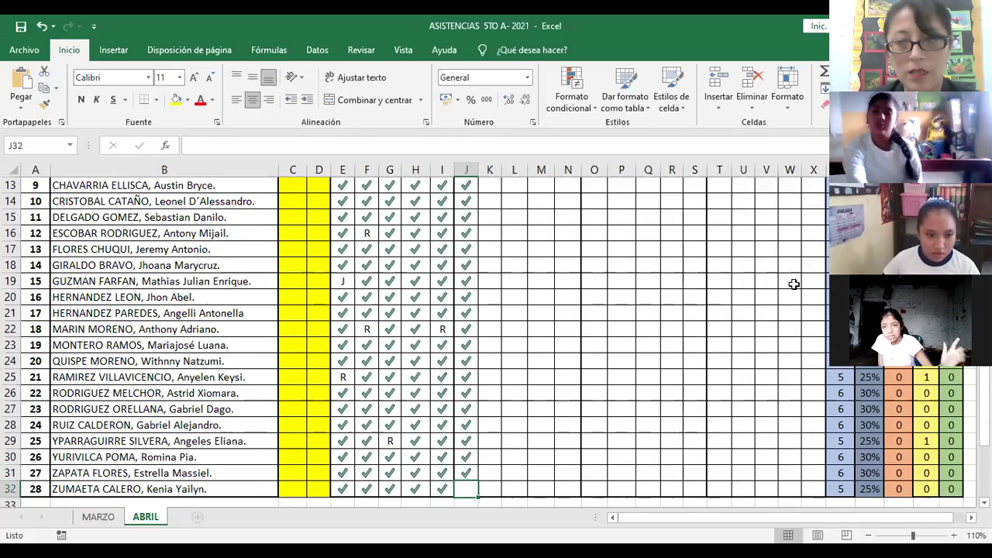
# Mark student 28 present on April 12 by entering 1 in J32
pyautogui.write('P')
# Check the April 12 column back up to the first student for missing marks, ending on student 5's cell J9
pyautogui.press('Up')
pyautogui.press('Up')
pyautogui.press('Up')
pyautogui.press('Up')
pyautogui.press('Up')
pyautogui.press('Up')
pyautogui.press('Up')
pyautogui.press('Up')
pyautogui.press('Up')
pyautogui.press('Up')
pyautogui.press('Up')
pyautogui.press('Up')
pyautogui.press('Up')
pyautogui.press('Up')
pyautogui.press('Up')
pyautogui.press('Up')
pyautogui.press('Up')
pyautogui.press('Up')
pyautogui.press('Up')
pyautogui.press('Up')
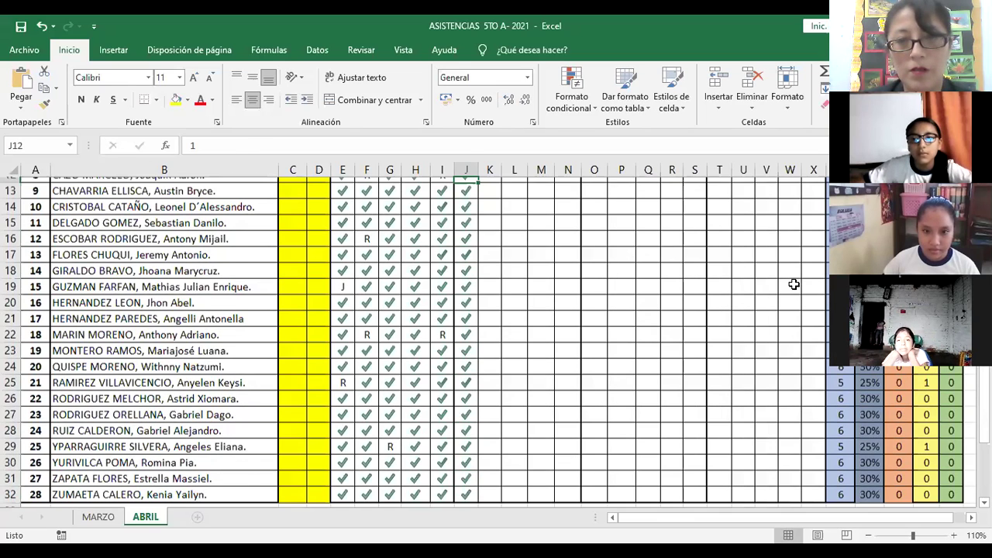
pyautogui.press('Up')
pyautogui.press('Up')
pyautogui.press('Up')
pyautogui.press('Up')
pyautogui.press('Up')
pyautogui.press('Up')
pyautogui.press('Up')
pyautogui.press('Up')
pyautogui.press('Up')
pyautogui.press('Down')
pyautogui.press('Down')
pyautogui.press('Down')
pyautogui.press('Down')
pyautogui.press('Down')
pyautogui.press('Down')
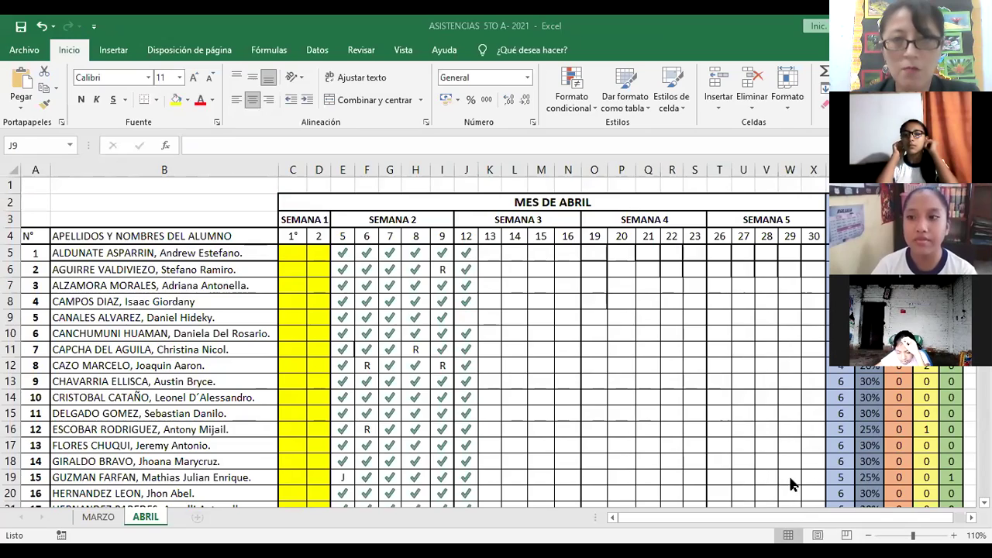
# Switch to PowerPoint with the Multiplicación de Números Naturales presentation and start its slide show from the first slide
pyautogui.hotkey('alt', 'Tab')
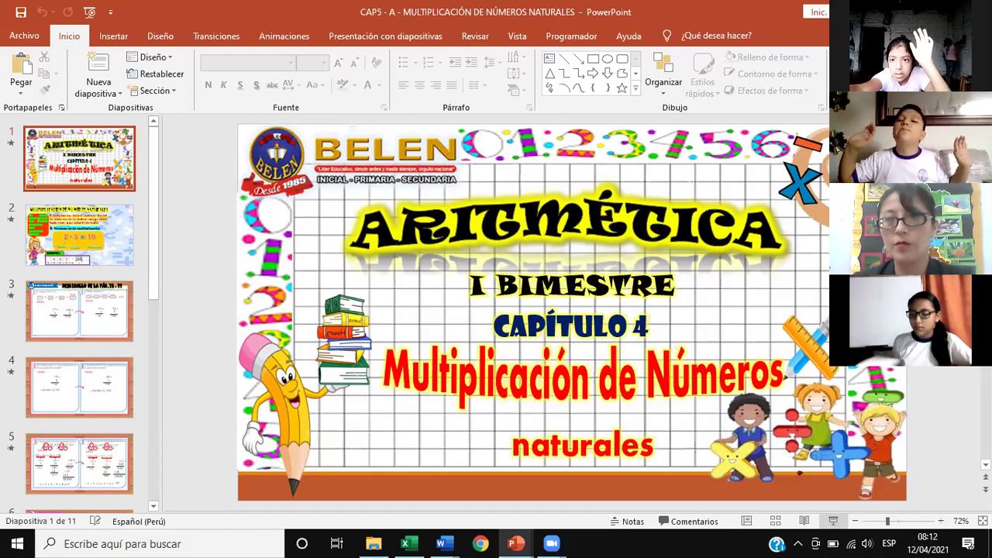
pyautogui.press('F5')
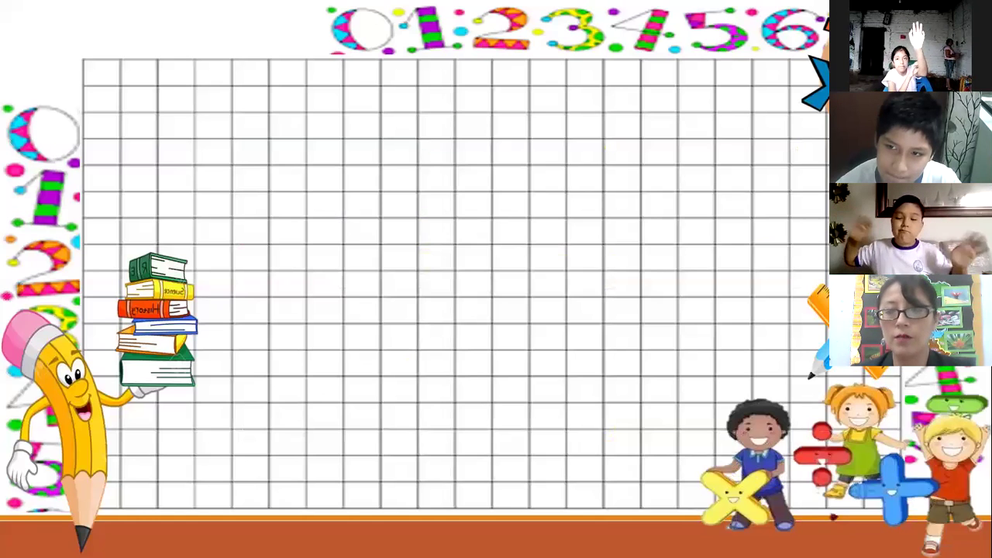
# Advance the title slide's animations to reveal the BELEN logo, ARITMÉTICA, I BIMESTRE, CAPÍTULO 5 and the Multiplicación de Números naturales title
pyautogui.click(629, 179)
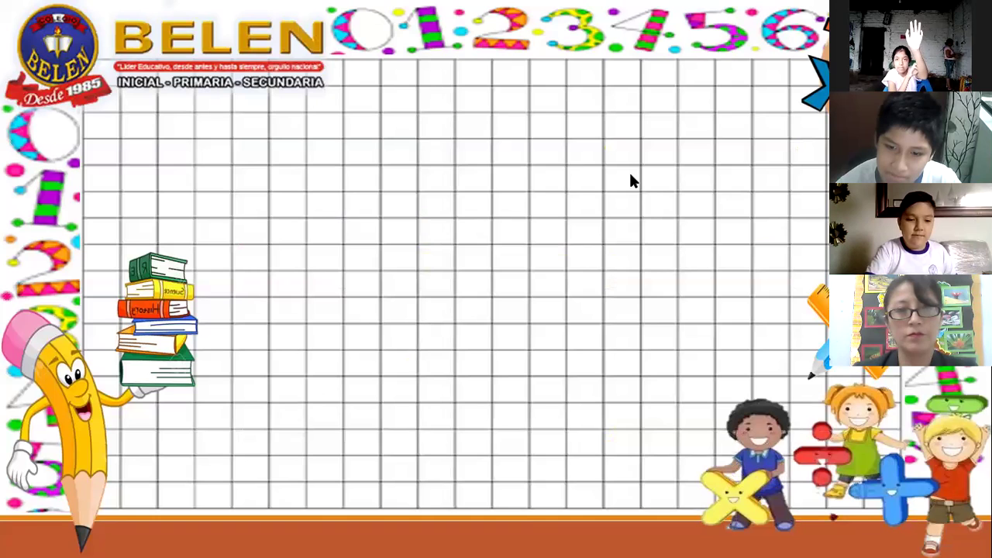
pyautogui.click(630, 176)
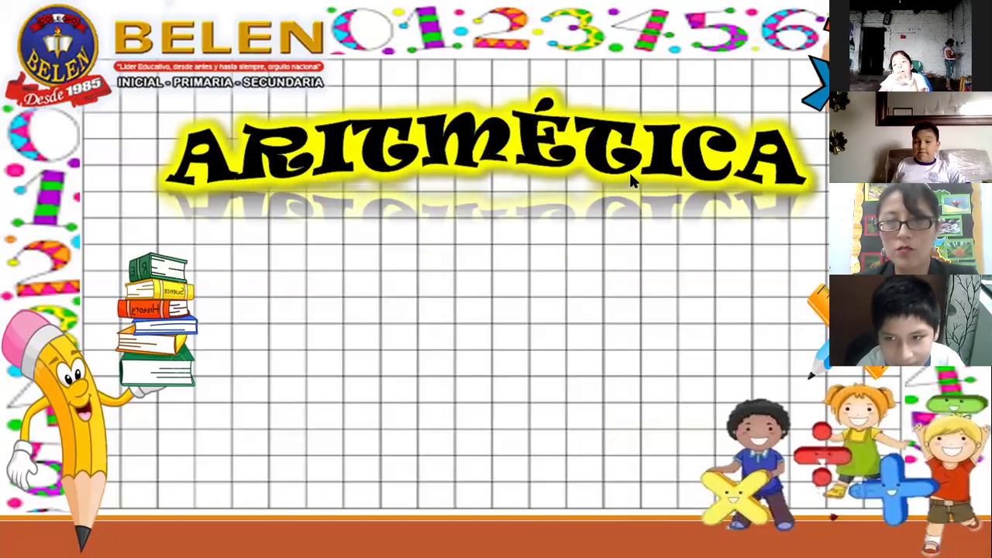
pyautogui.click(630, 176)
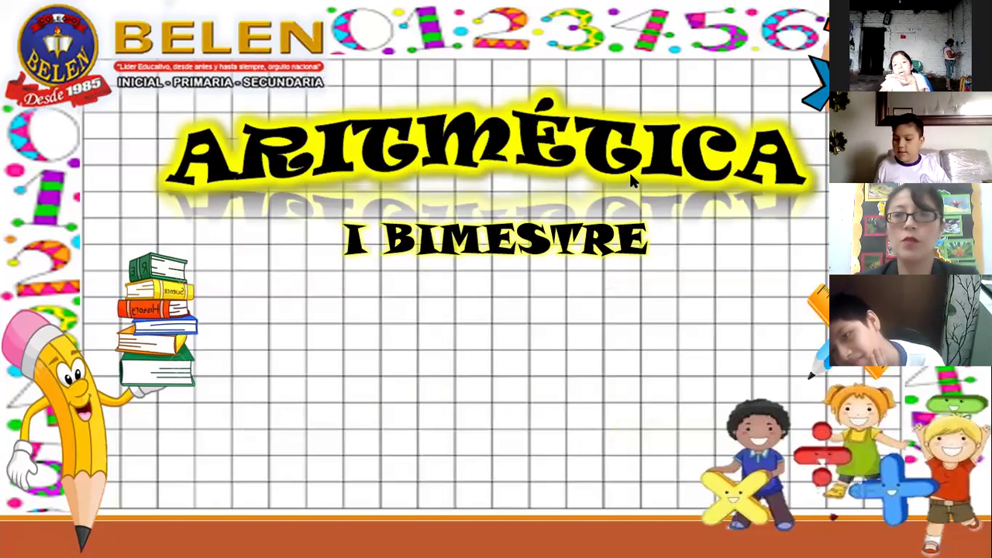
pyautogui.click(731, 6)
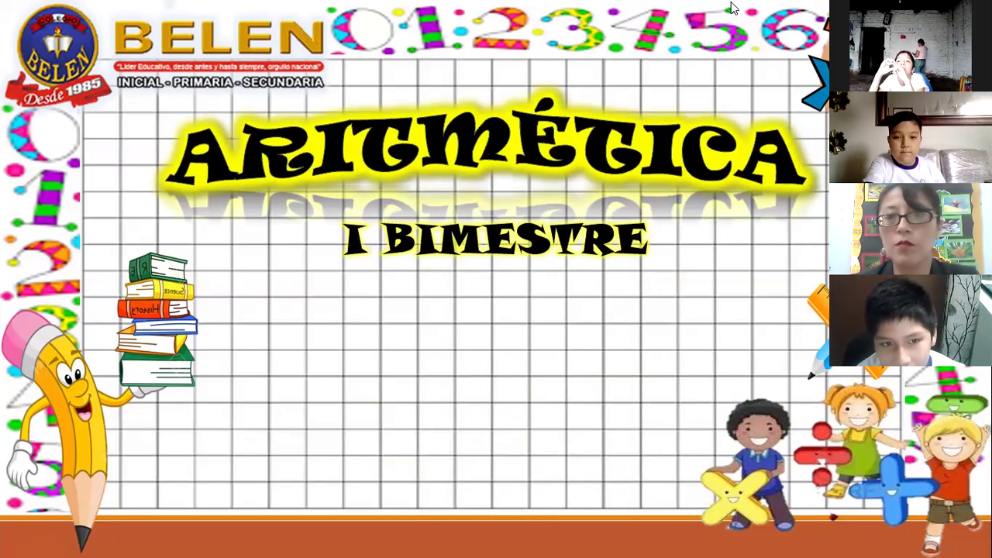
pyautogui.click(761, 72)
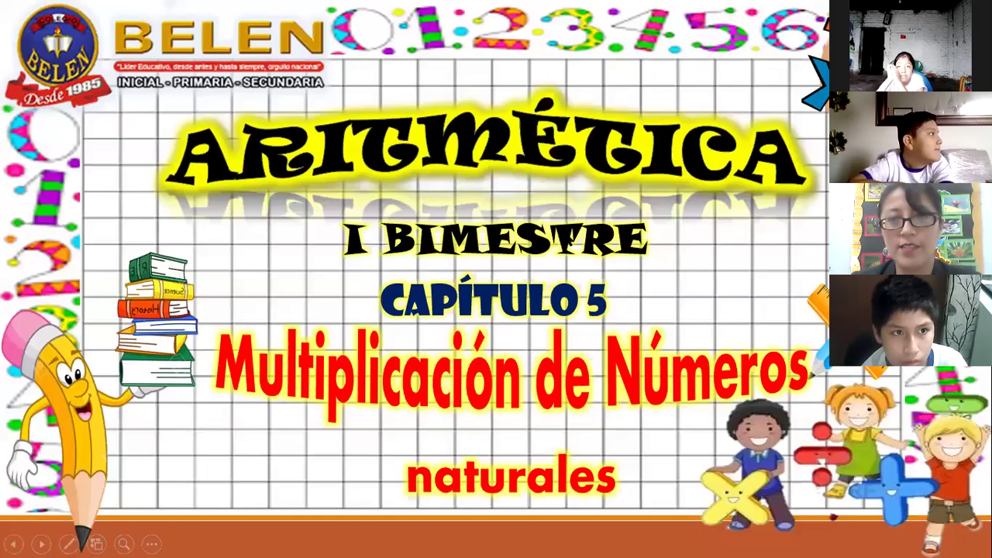